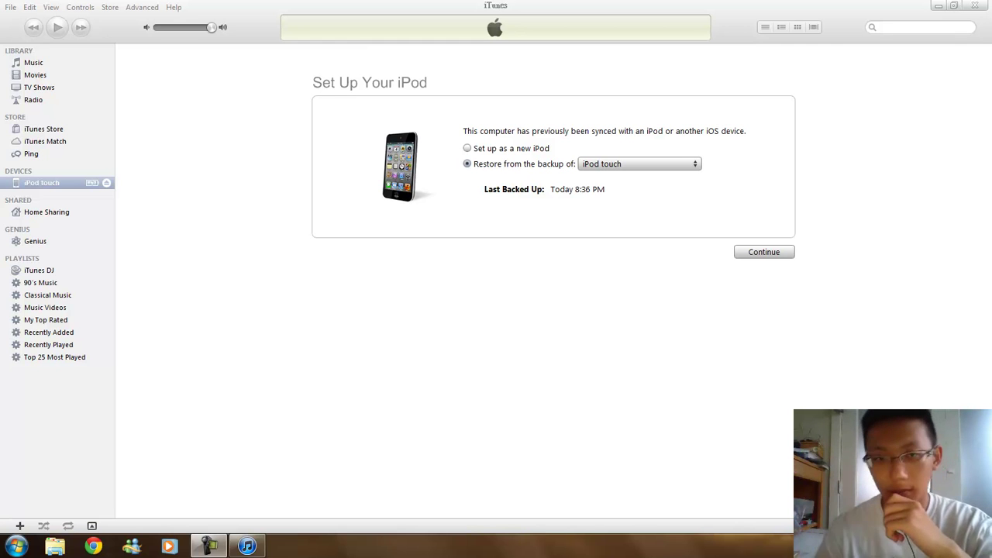
# Step: Set the iPod up as a new device with automatic app and song syncing turned off
pyautogui.click(468, 149)
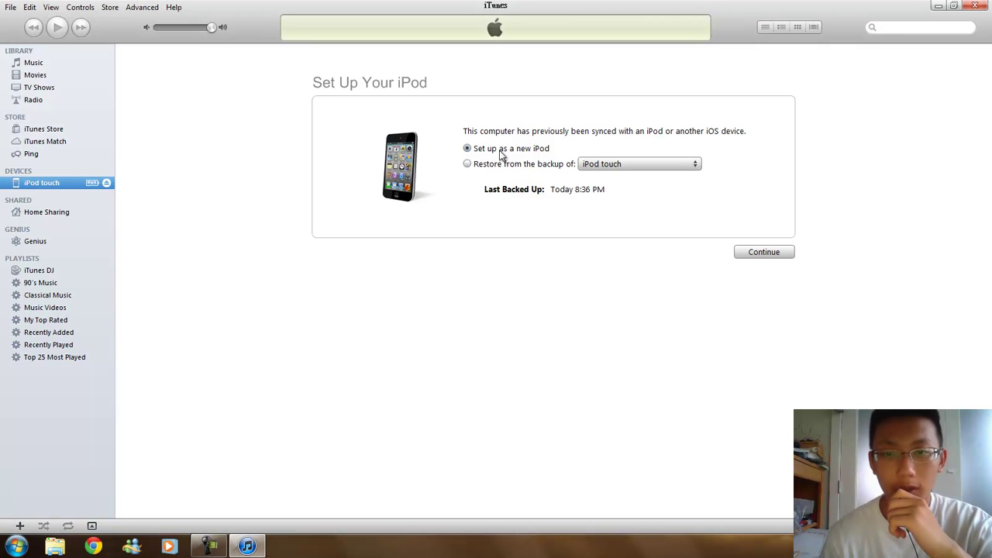
pyautogui.click(761, 253)
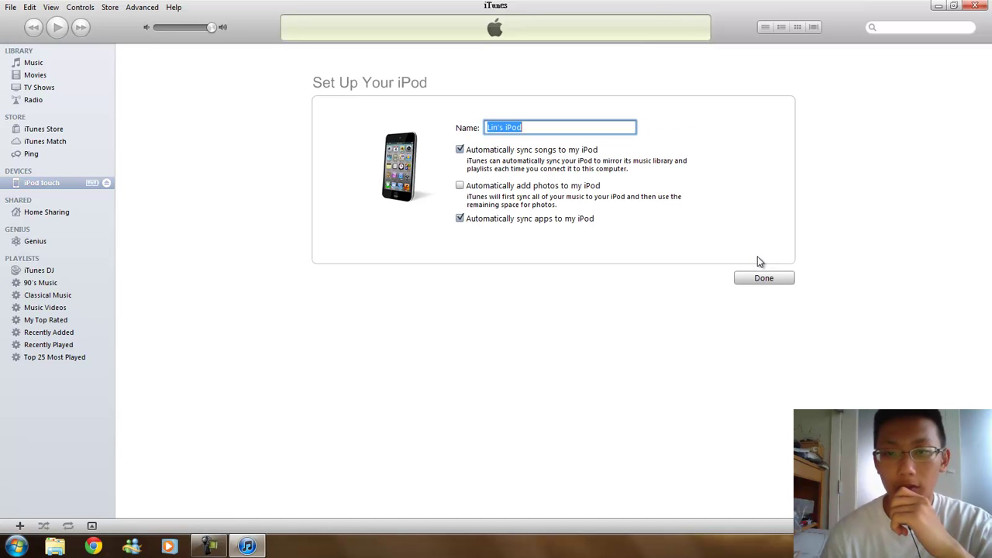
pyautogui.click(460, 219)
pyautogui.click(460, 149)
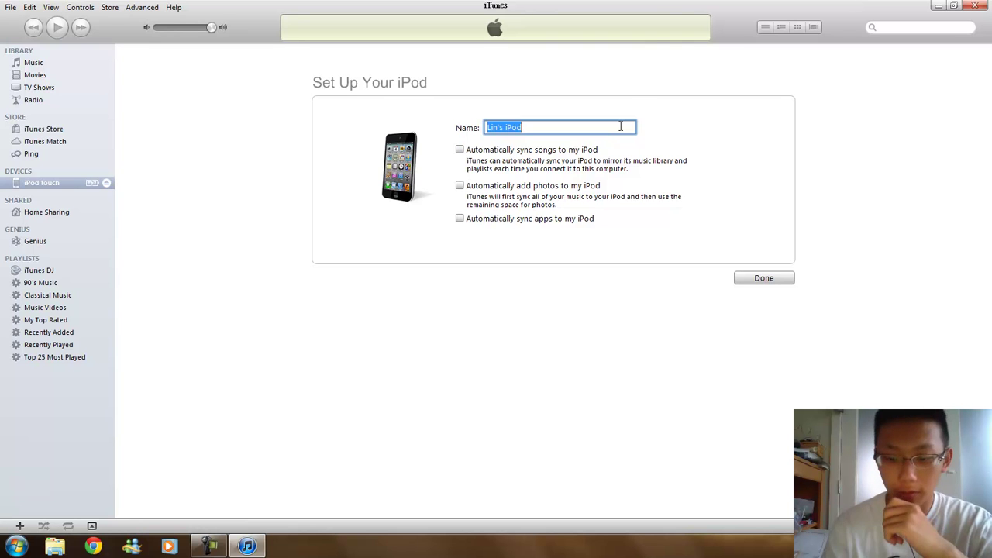
# Step: Name the device 'iPod Touch', correcting the capital P, and finish setup
pyautogui.write('ipod Touch')
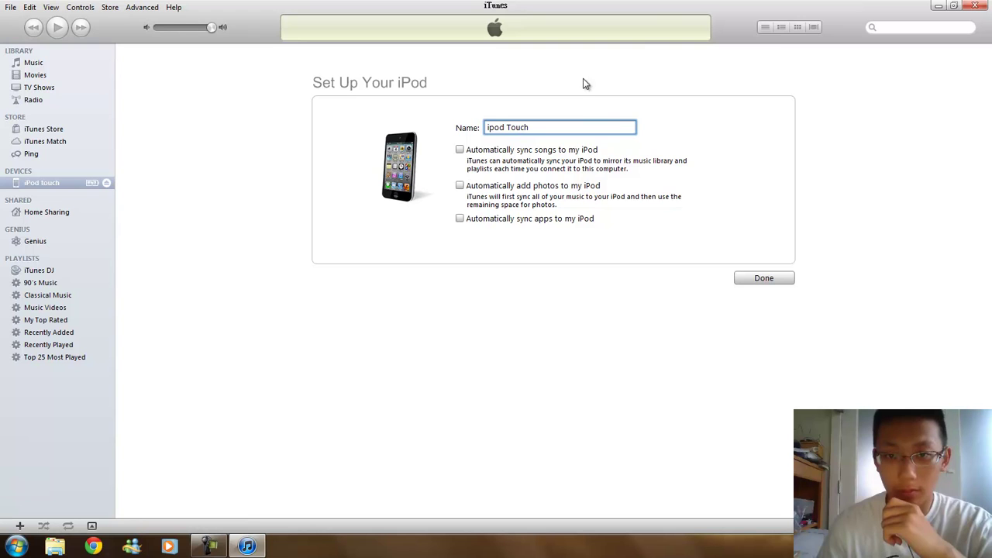
pyautogui.click(490, 127)
pyautogui.press('Delete')
pyautogui.write('P')
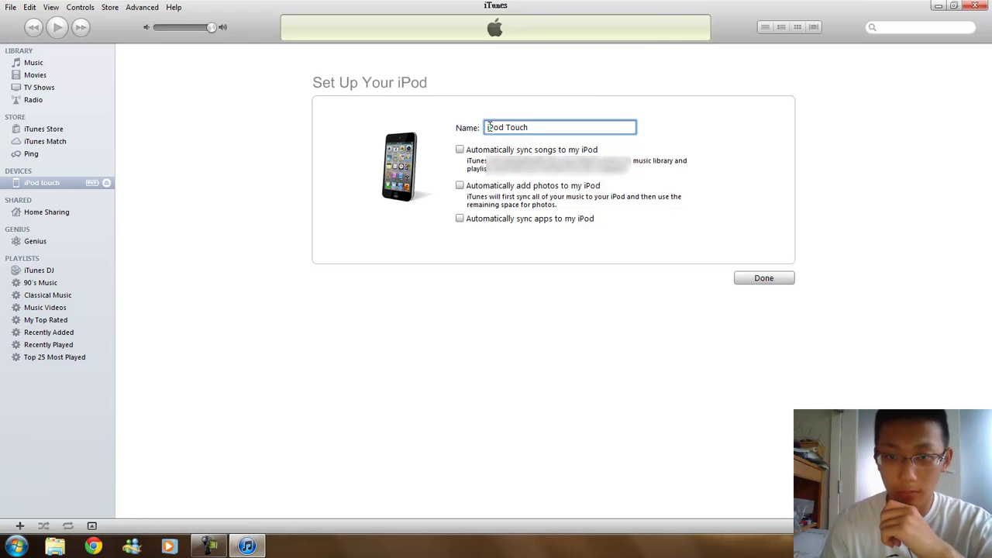
pyautogui.click(758, 278)
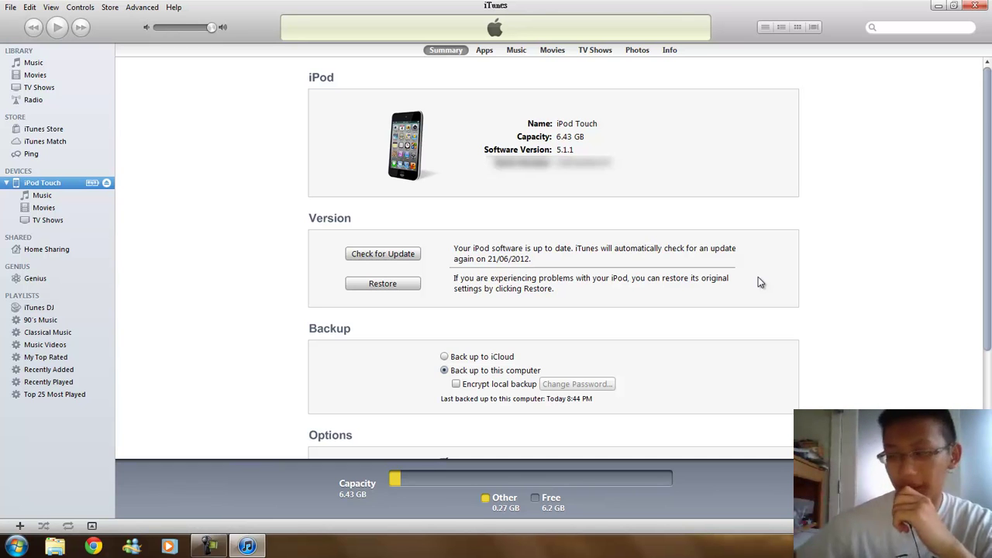
# Step: Update the iPod Touch using the custom iPod4,1_6.0_10A5316k_Restore IPSW file and confirm the iOS 6.0 update
pyautogui.click(406, 255)
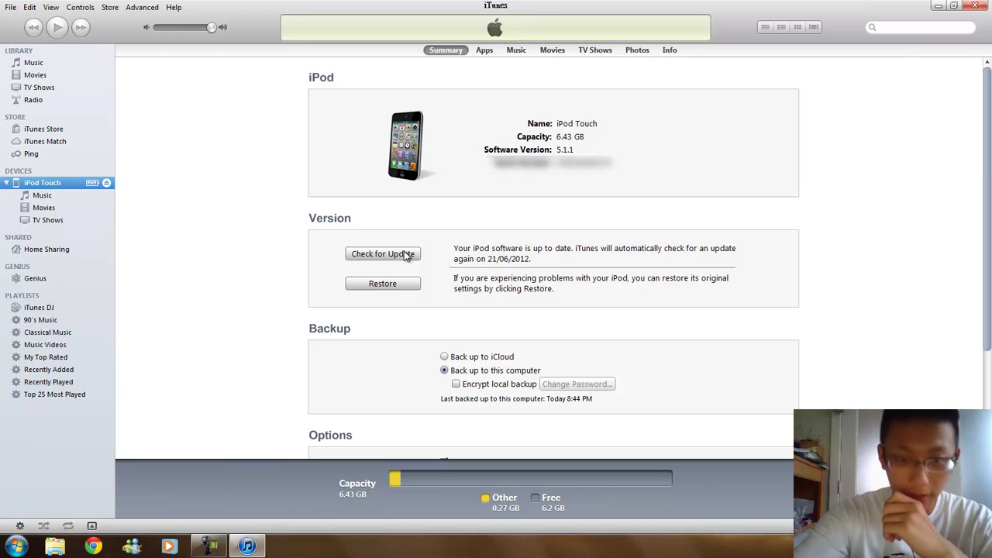
pyautogui.keyDown('shift'); pyautogui.click(406, 256); pyautogui.keyUp('shift')
pyautogui.click(457, 174)
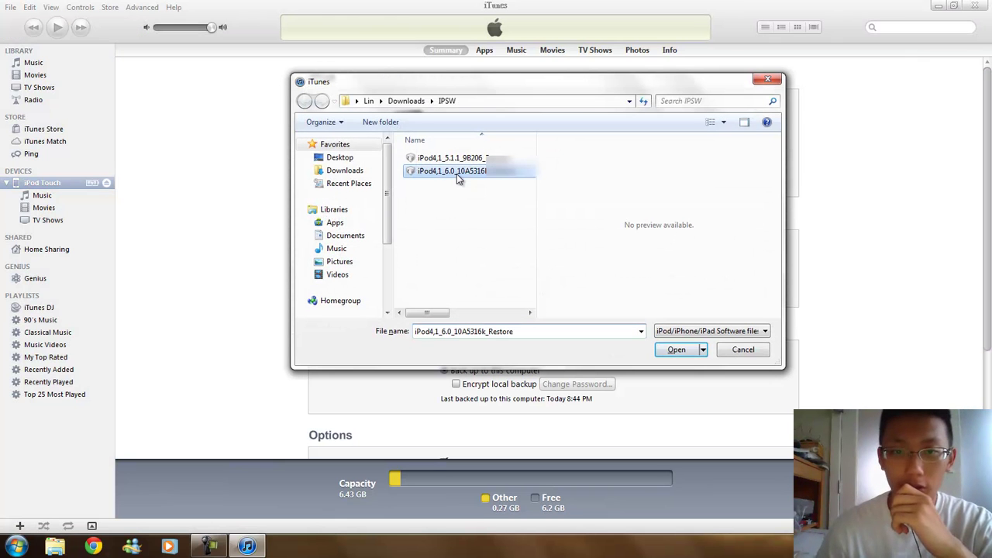
pyautogui.click(675, 351)
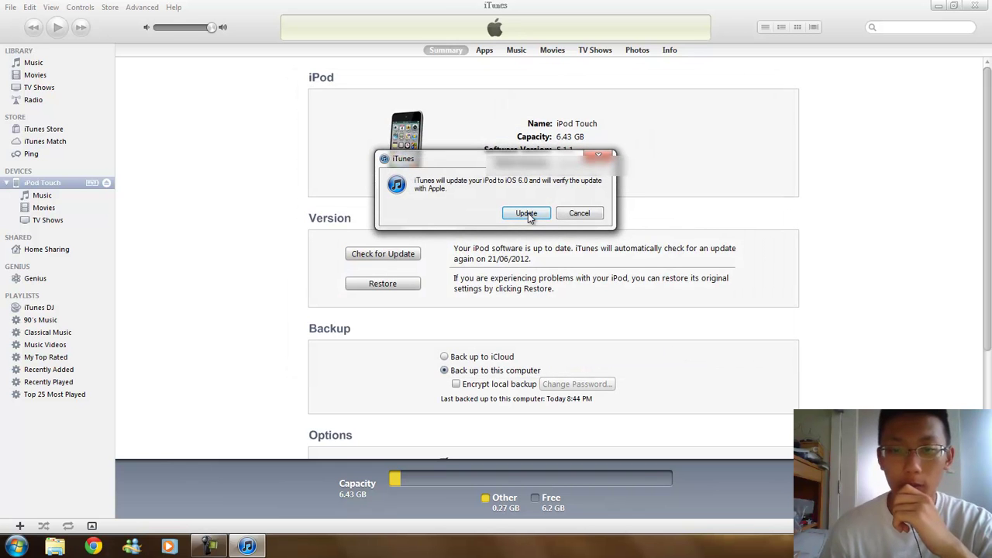
pyautogui.click(527, 213)
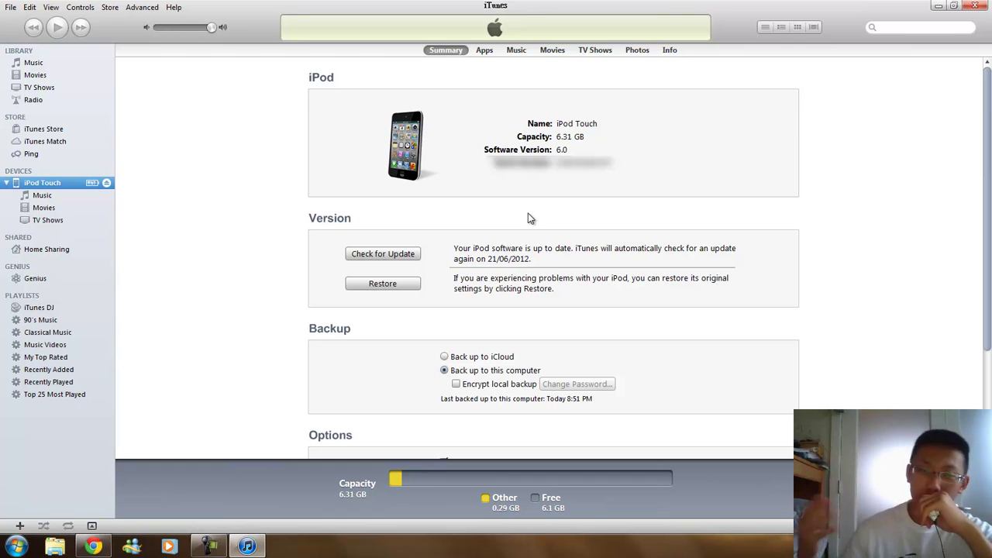
# Step: Close iTunes and launch redsn0w from the desktop redsn0w folder
pyautogui.click(978, 7)
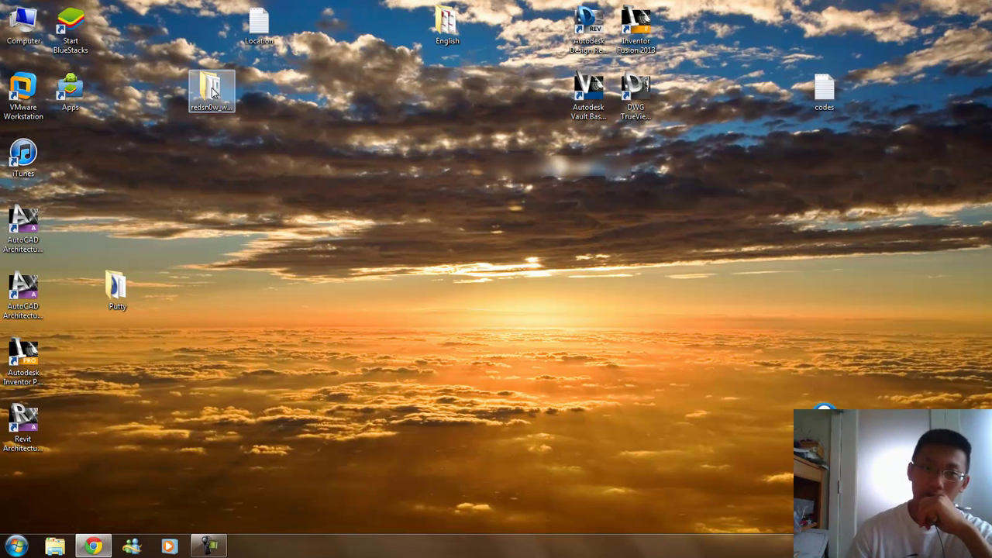
pyautogui.doubleClick(212, 92)
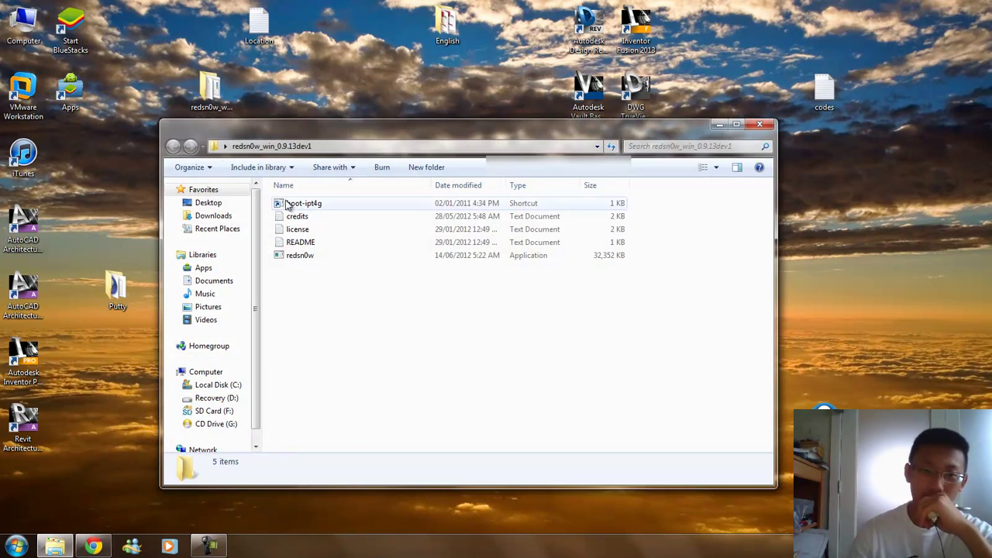
pyautogui.doubleClick(289, 256)
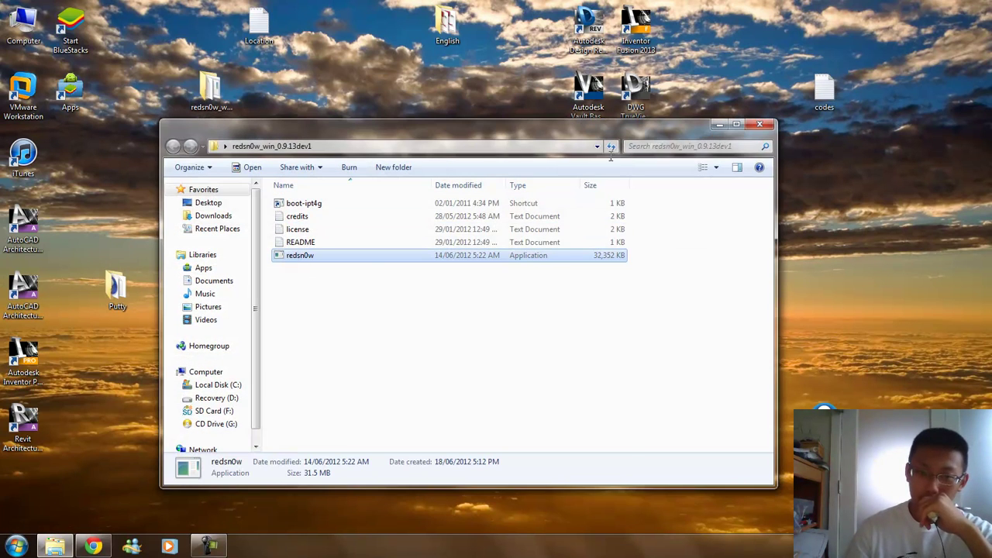
pyautogui.click(761, 124)
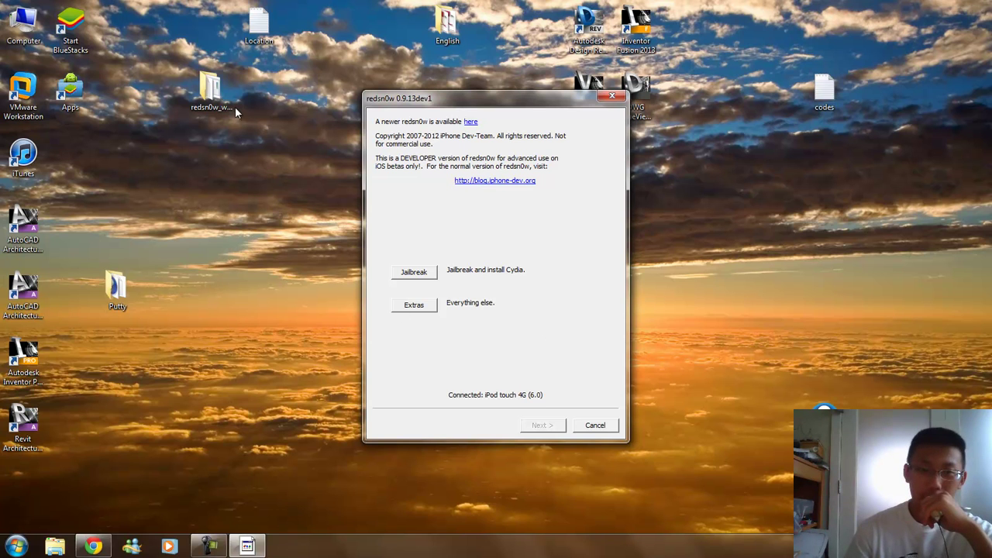
# Step: Load the iOS 6.0 beta IPSW via Extras > Select IPSW, acknowledge the build, and go back
pyautogui.click(420, 308)
pyautogui.click(411, 321)
pyautogui.click(455, 247)
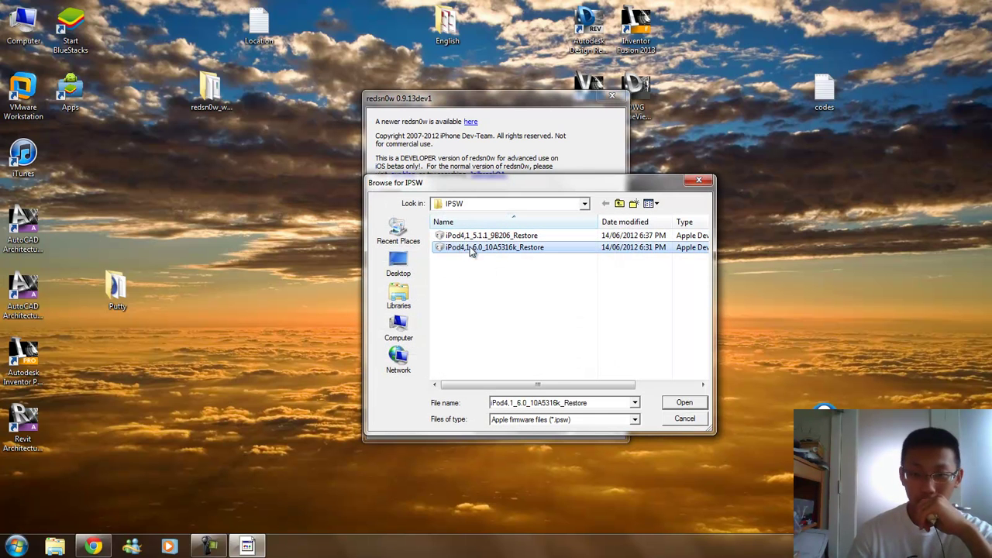
pyautogui.click(682, 404)
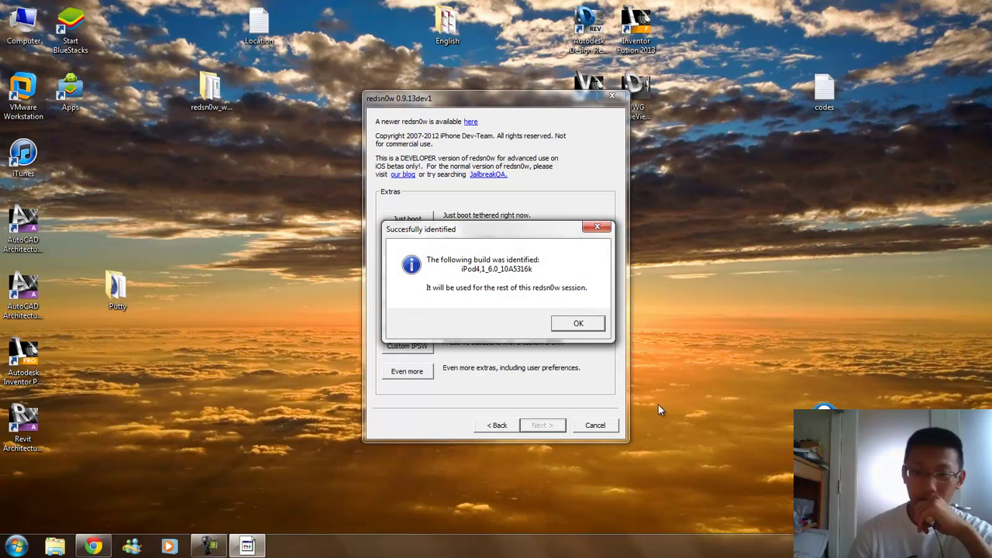
pyautogui.click(582, 325)
pyautogui.click(498, 426)
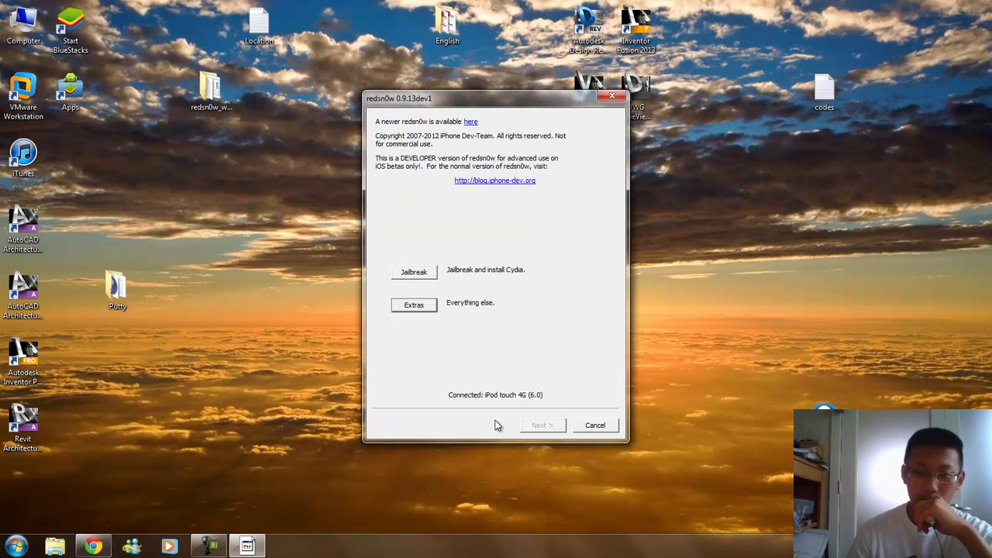
# Step: Start the redsn0w jailbreak and wait for the jailbreak options page
pyautogui.click(403, 275)
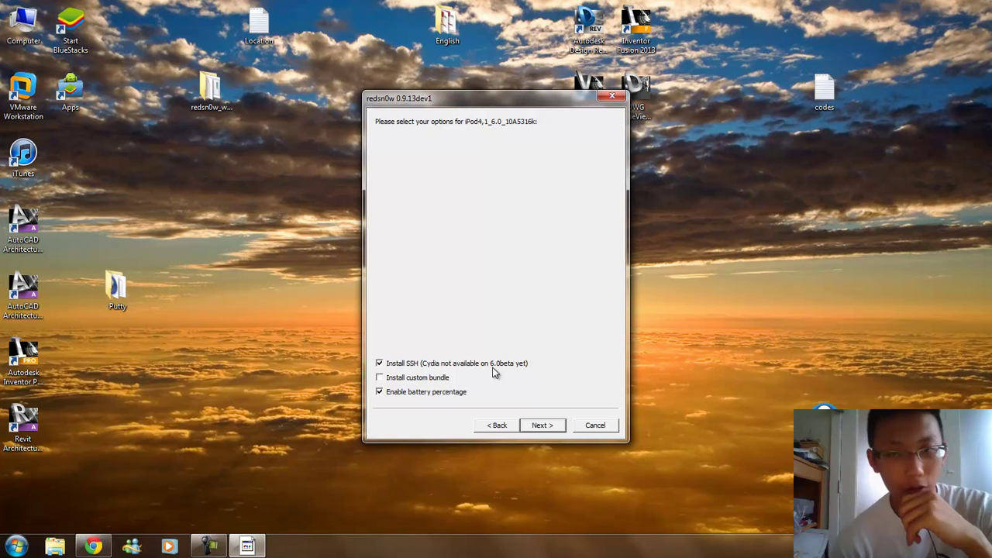
# Step: Accept the Install SSH and battery percentage options and pass the DFU preparation page
pyautogui.click(545, 427)
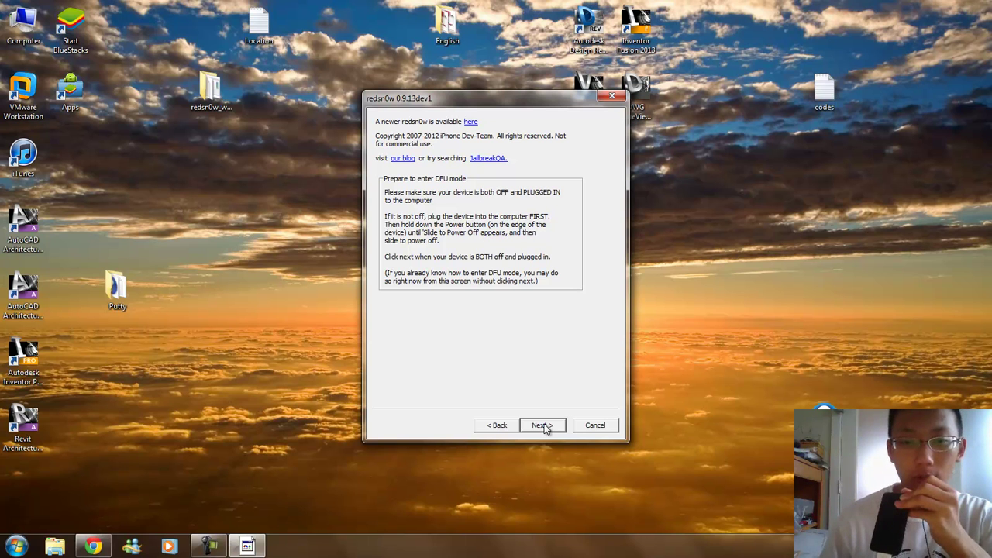
pyautogui.click(542, 425)
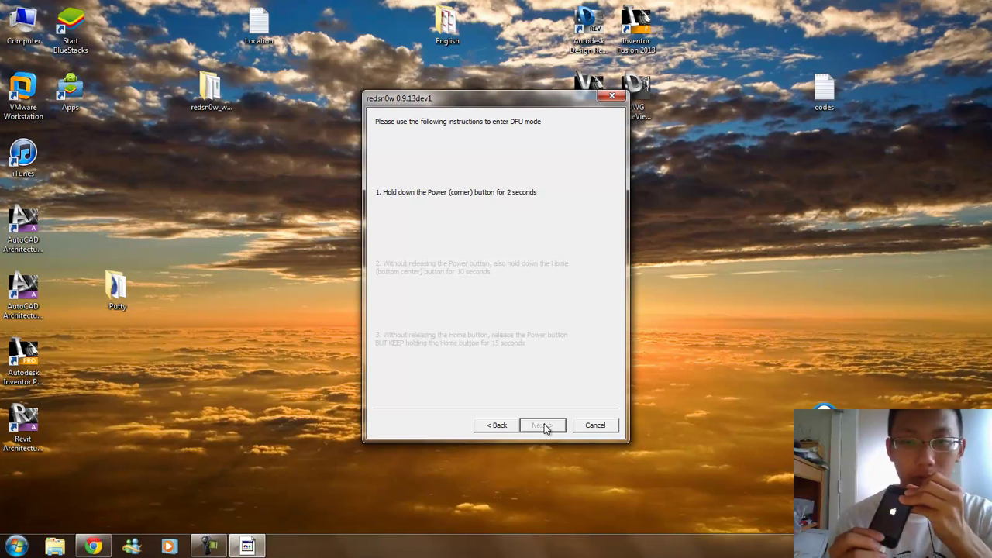
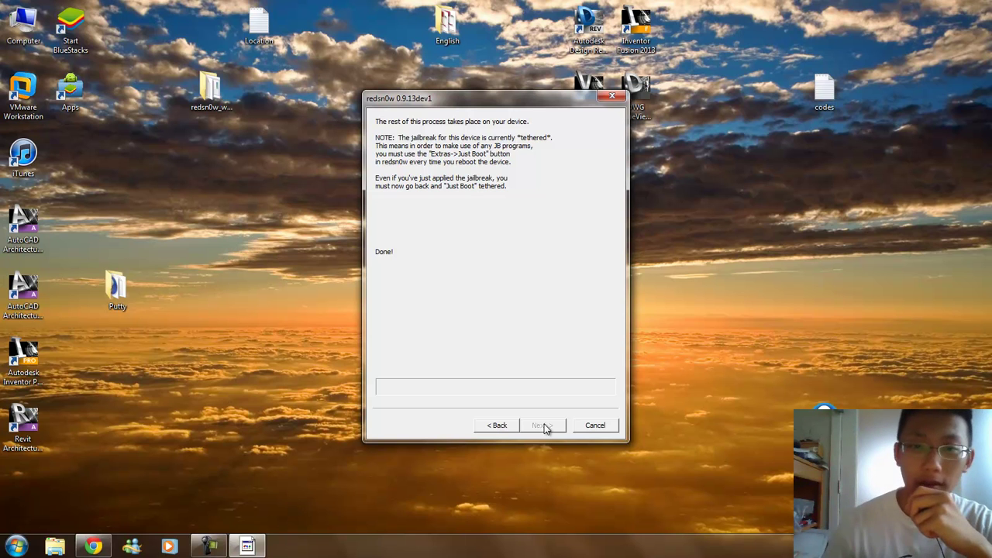
# Step: Go back from the finished tethered-jailbreak Done page to the Extras page
pyautogui.click(498, 426)
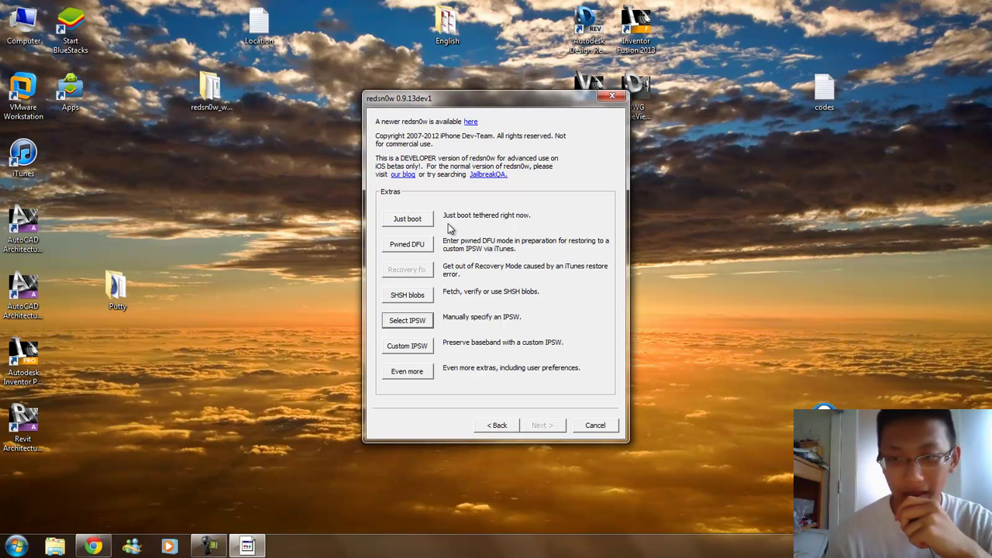
# Step: Select the iPod4,1_6.0_10A5316k_Restore IPSW and confirm its build was identified
pyautogui.click(405, 318)
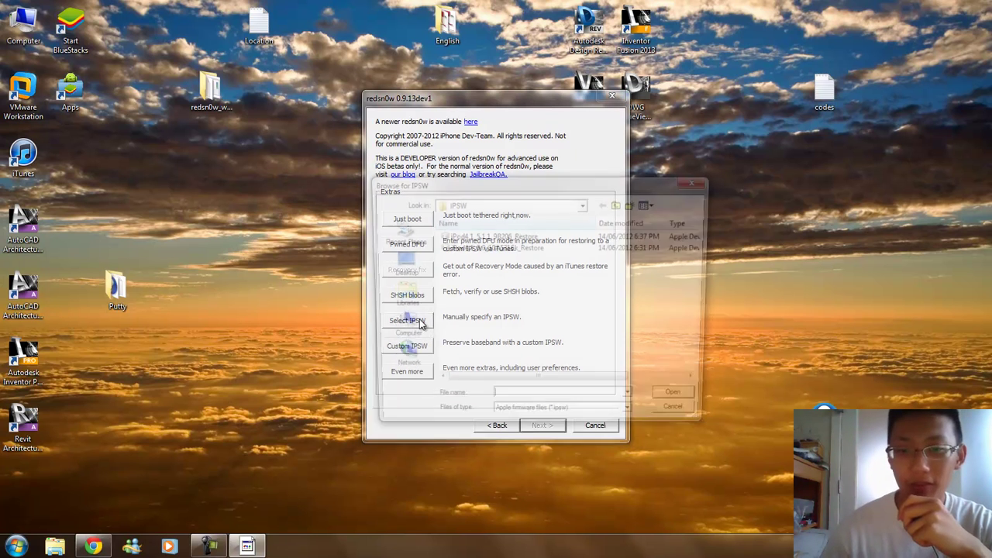
pyautogui.click(506, 248)
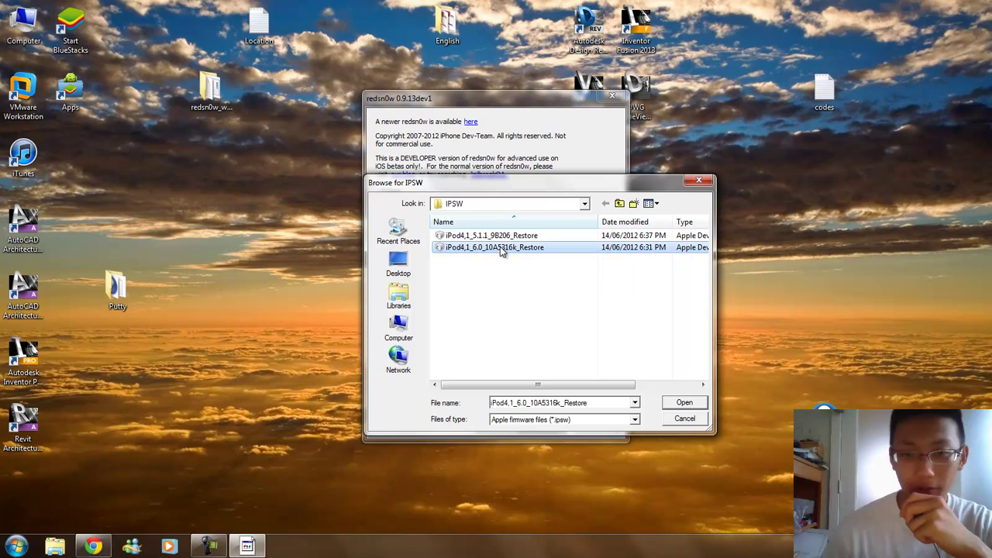
pyautogui.click(700, 401)
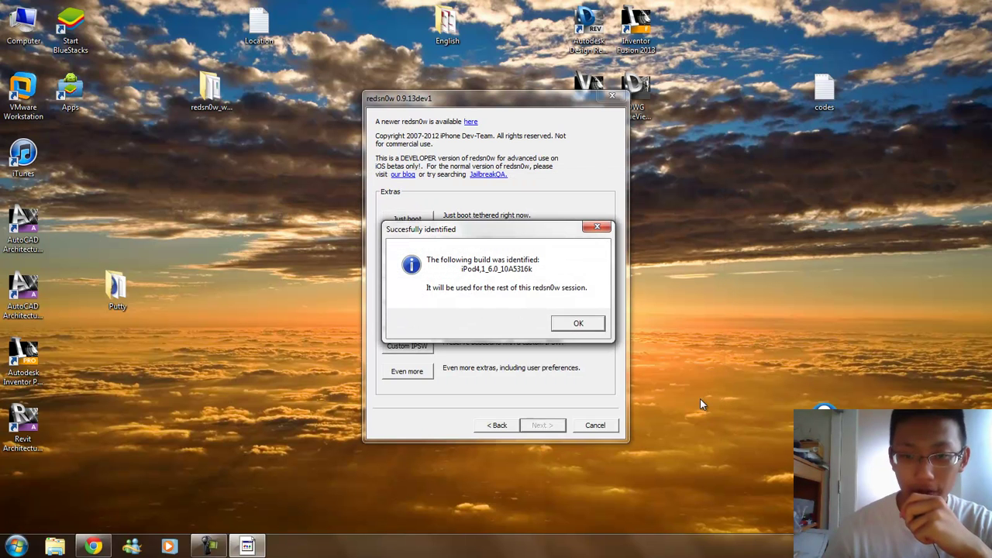
pyautogui.click(575, 322)
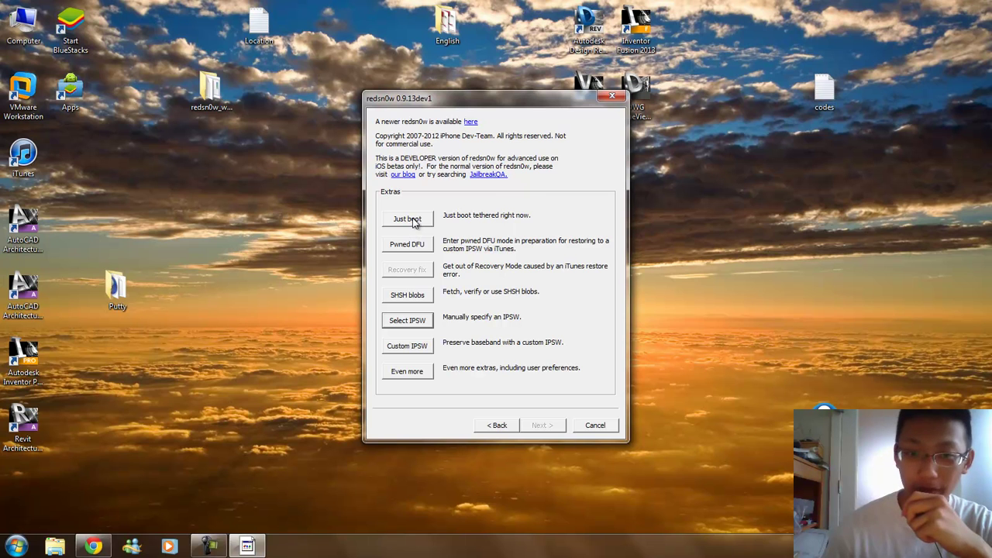
# Step: Start Just boot and continue past Prepare to enter DFU mode to the countdown instructions
pyautogui.click(412, 224)
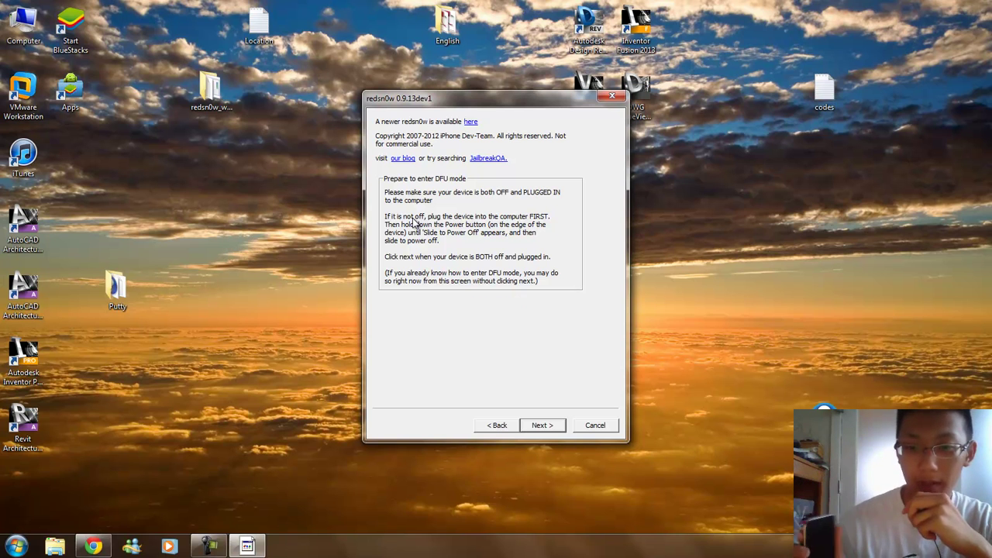
pyautogui.click(540, 427)
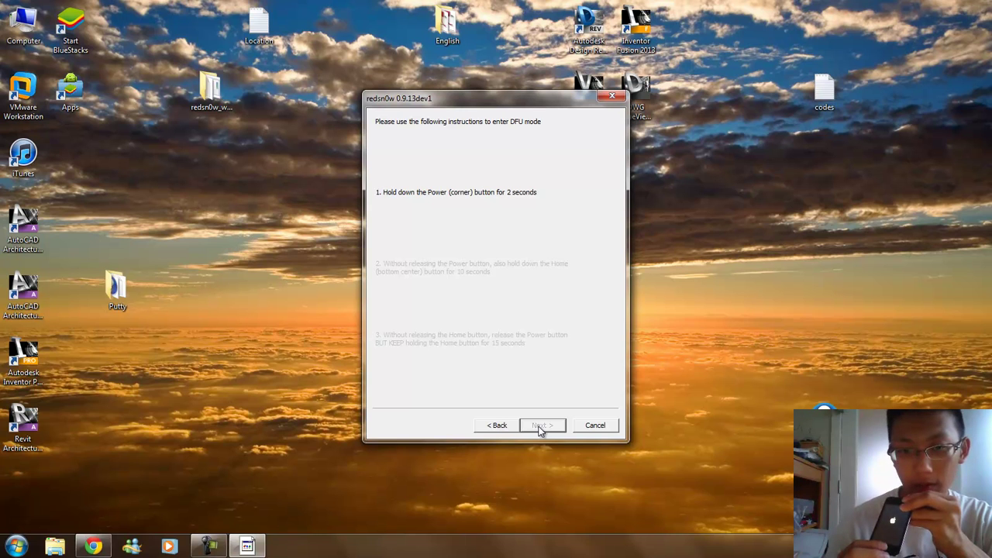
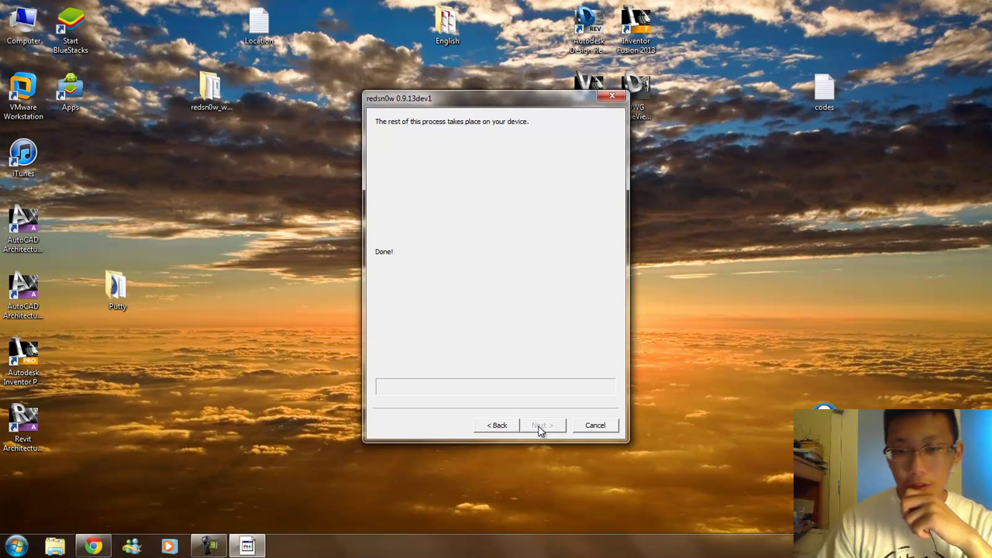
# Step: Close the finished redsn0w jailbreak dialog and open the Putty folder on the desktop
pyautogui.click(601, 431)
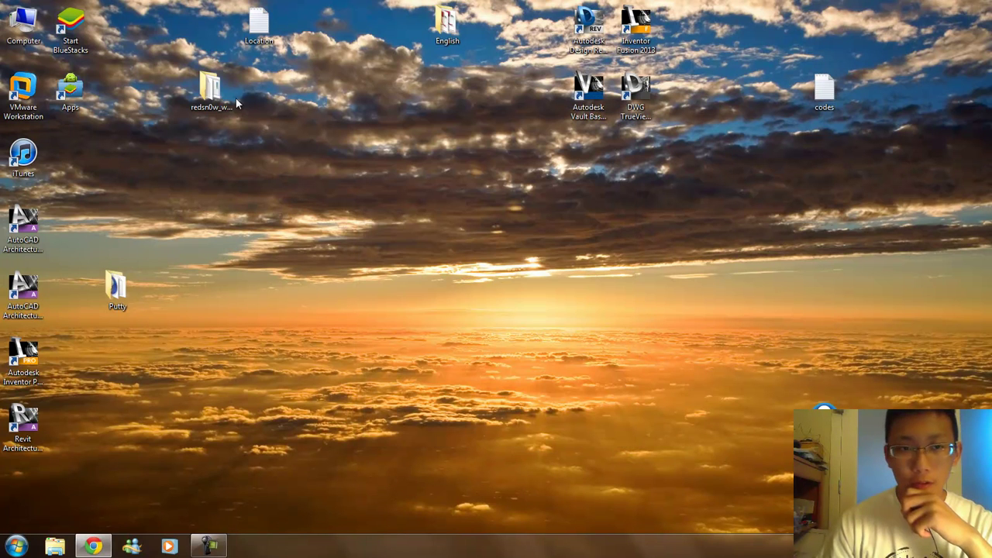
pyautogui.doubleClick(116, 303)
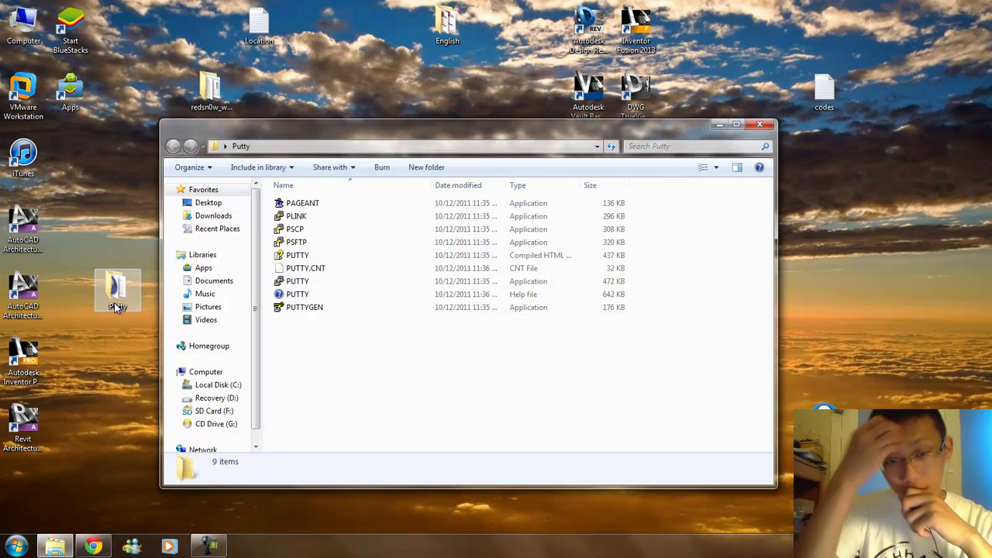
# Step: Launch PUTTY.exe and enter 192.168.1.65 as the SSH host name
pyautogui.click(297, 284)
pyautogui.doubleClick(296, 284)
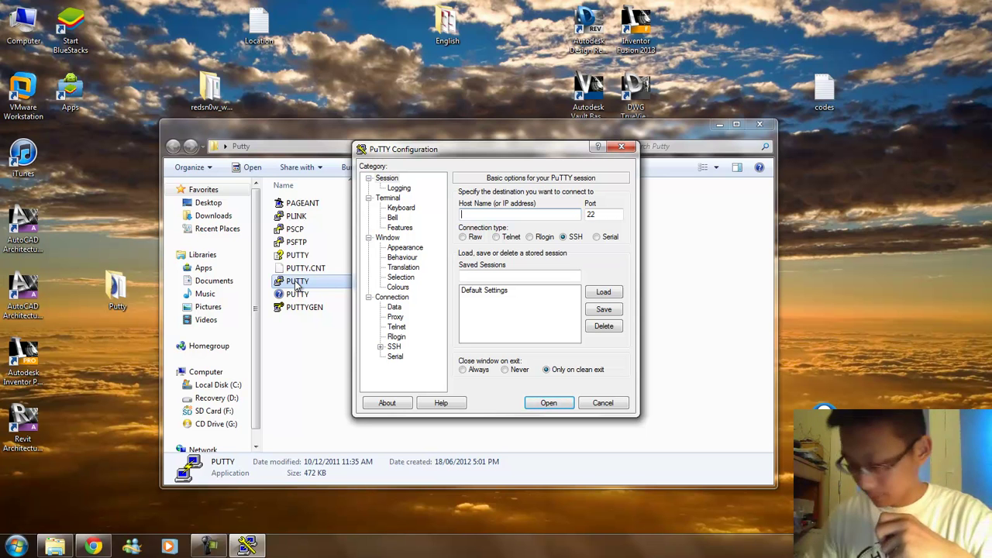
pyautogui.write('192.168.1.65')
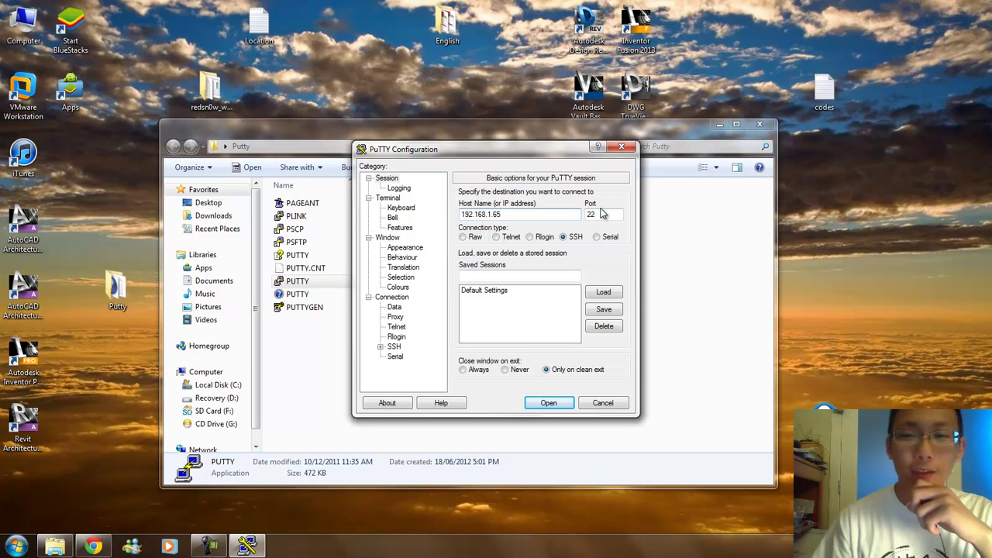
# Step: Open the SSH connection to 192.168.1.65 and accept the iPod's host key
pyautogui.click(541, 404)
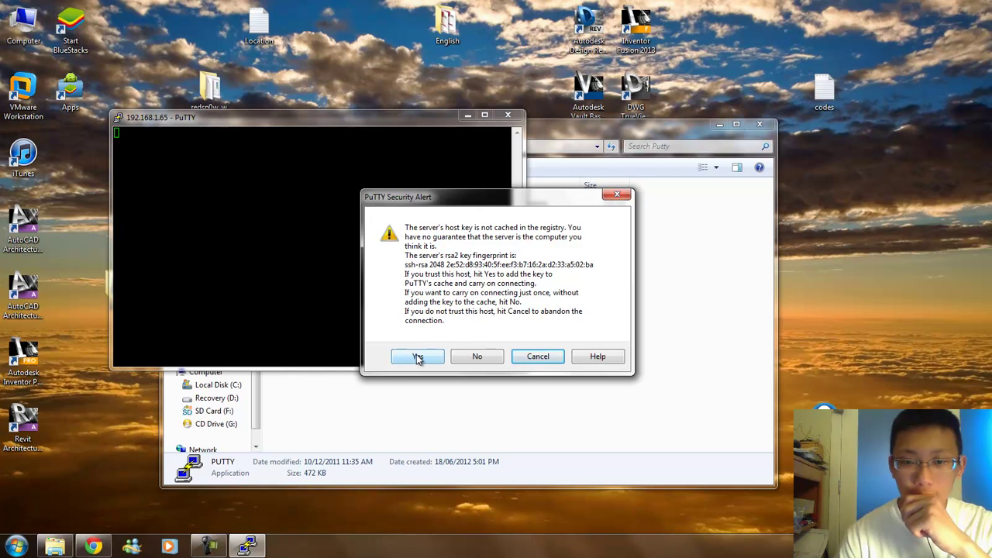
pyautogui.click(418, 356)
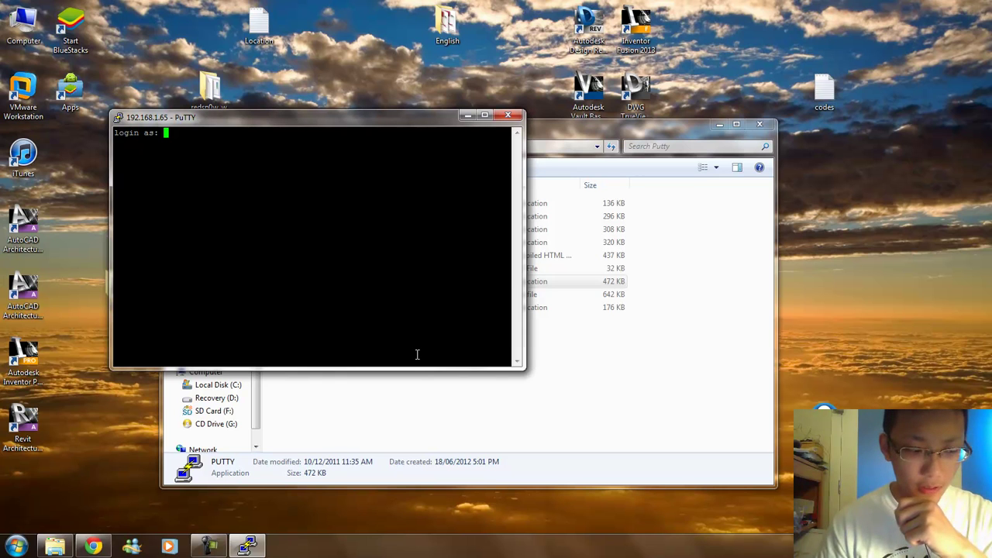
# Step: Log in with the username 'root' and the root password
pyautogui.write('ro')
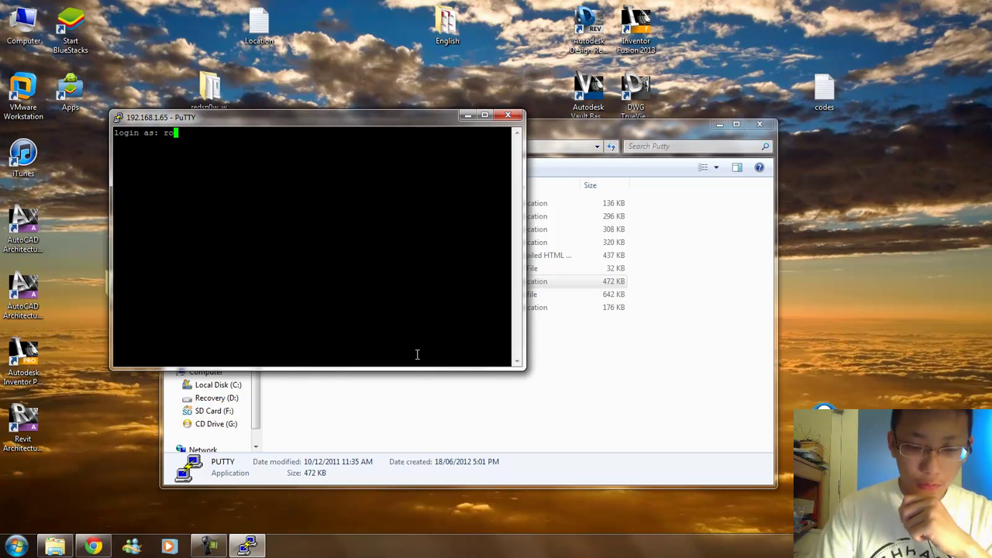
pyautogui.write('ot')
pyautogui.press('Return')
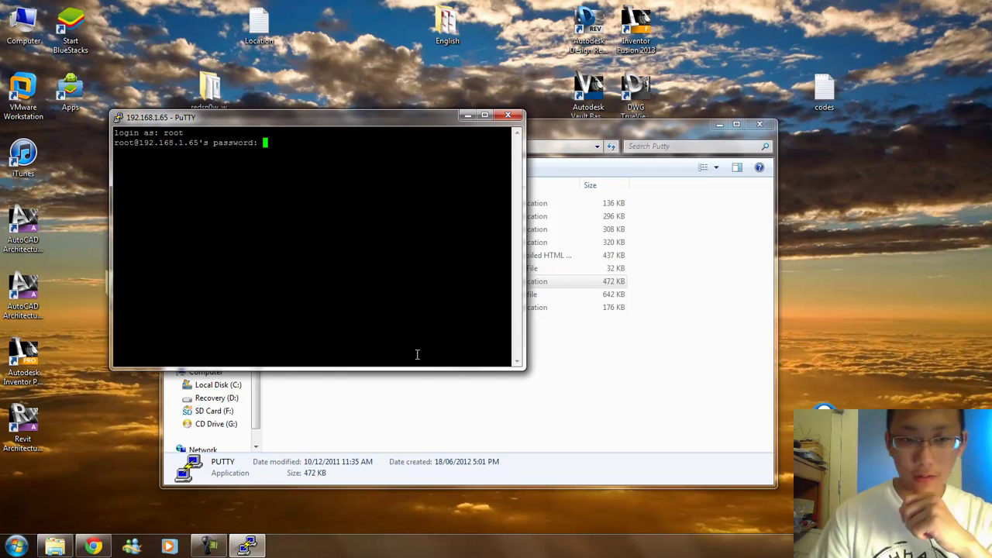
pyautogui.press('Return')
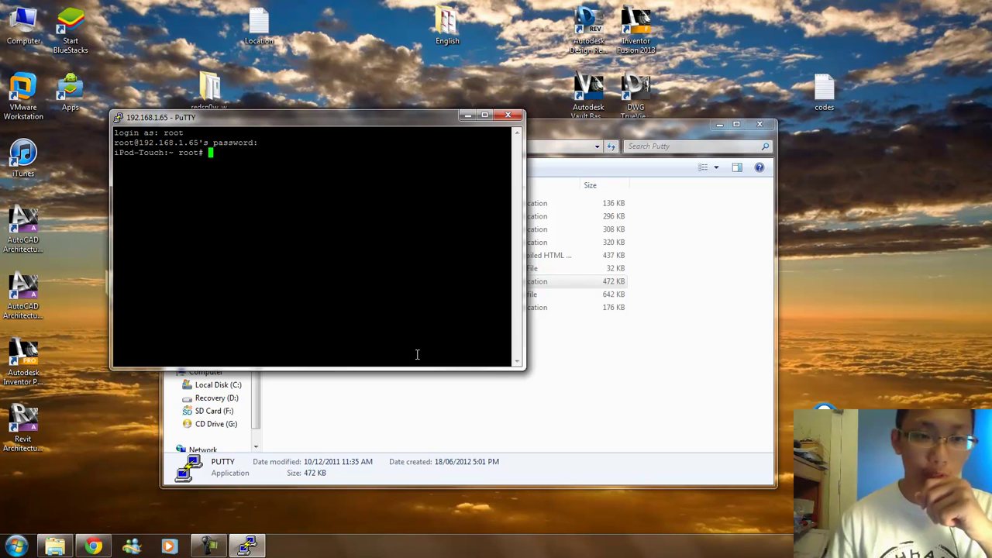
# Step: Copy the wget cyinstall.sh command from the codes file in Notepad, then close Notepad
pyautogui.click(833, 93)
pyautogui.doubleClick(833, 93)
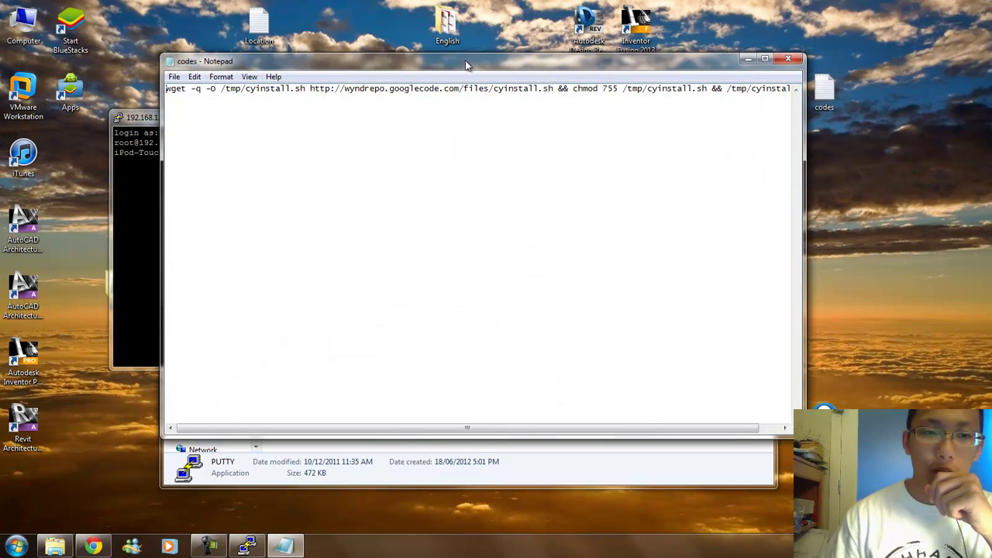
pyautogui.moveTo(469, 66); pyautogui.dragTo(412, 234)
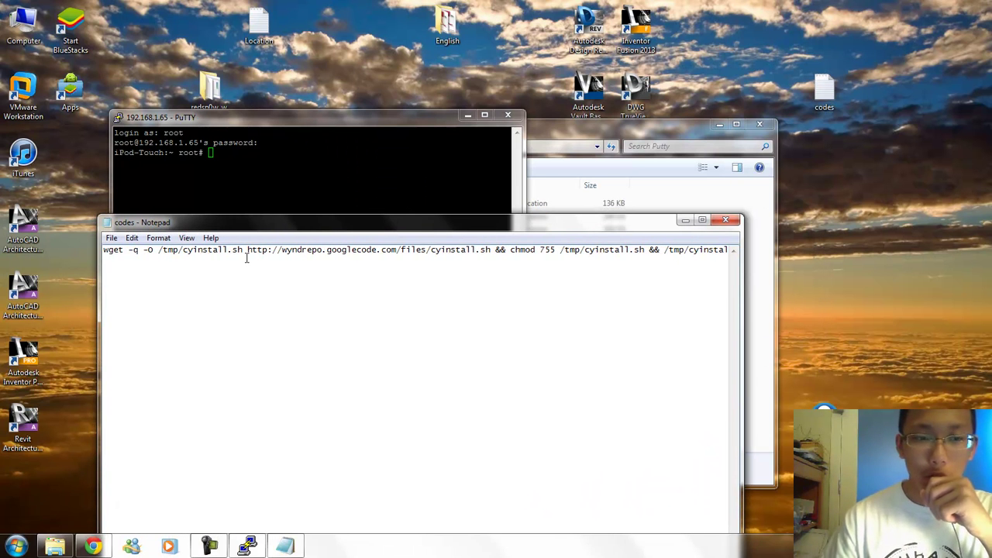
pyautogui.hotkey('ctrl', 'a')
pyautogui.hotkey('ctrl', 'c')
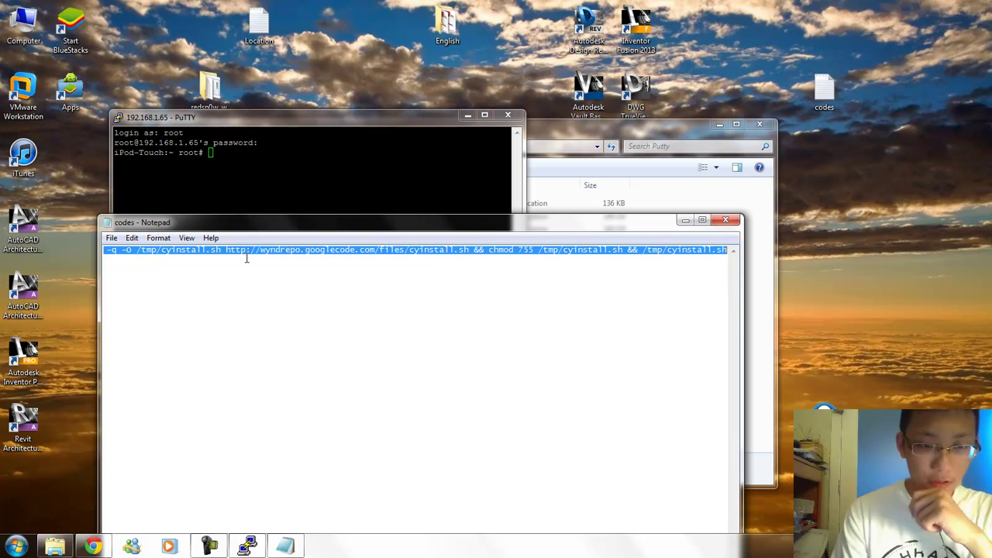
pyautogui.click(725, 221)
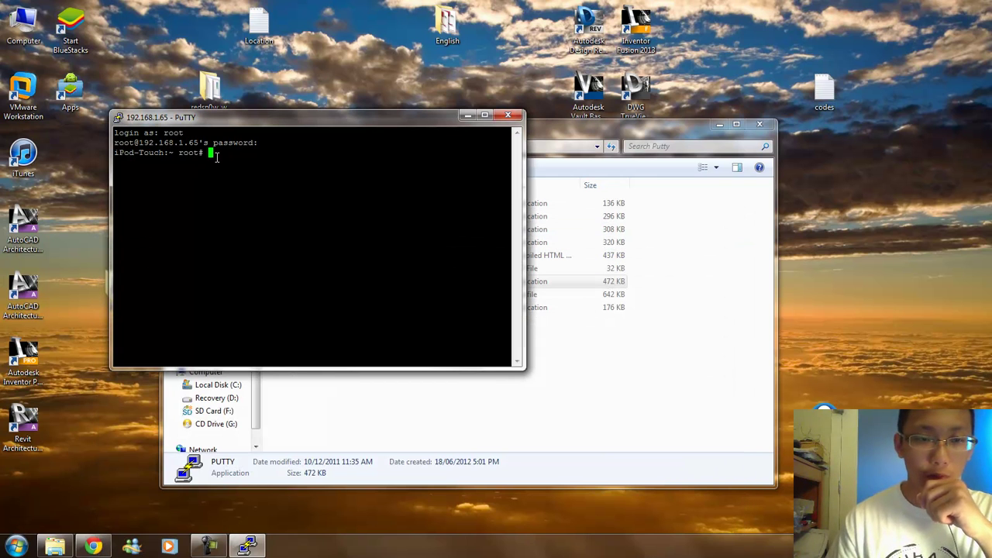
# Step: Paste and run the cyinstall command at the root prompt, then close the leftover redsn0w dialog
pyautogui.rightClick(217, 156)
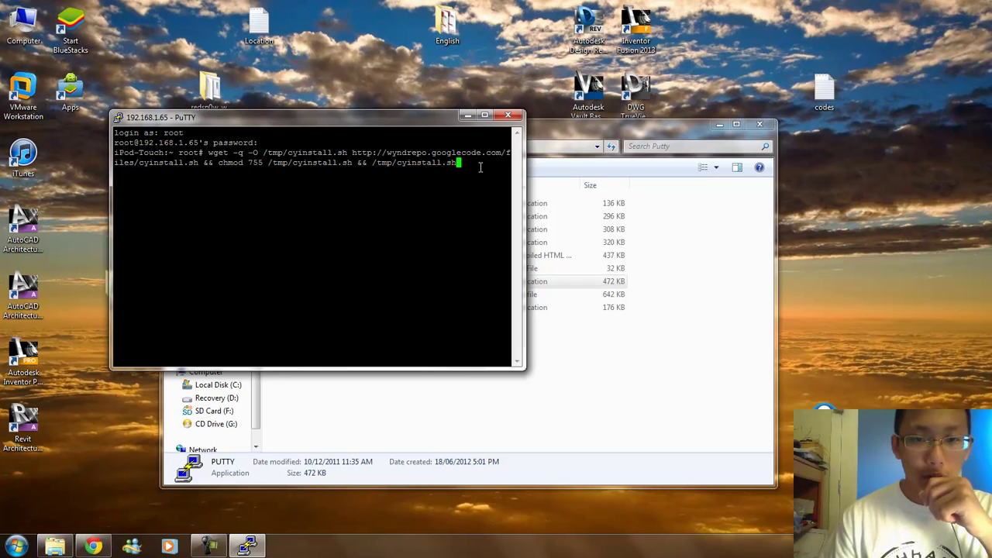
pyautogui.press('Return')
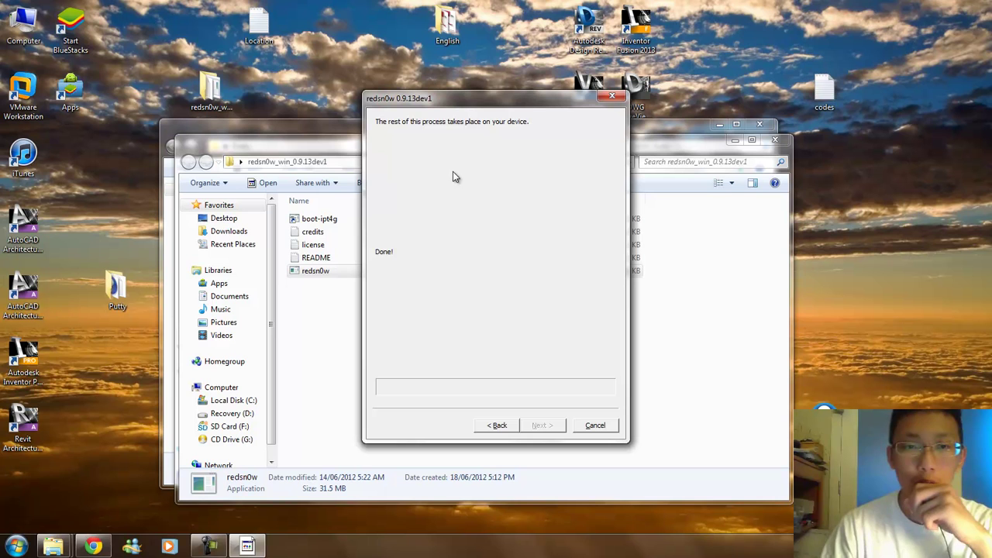
pyautogui.click(612, 97)
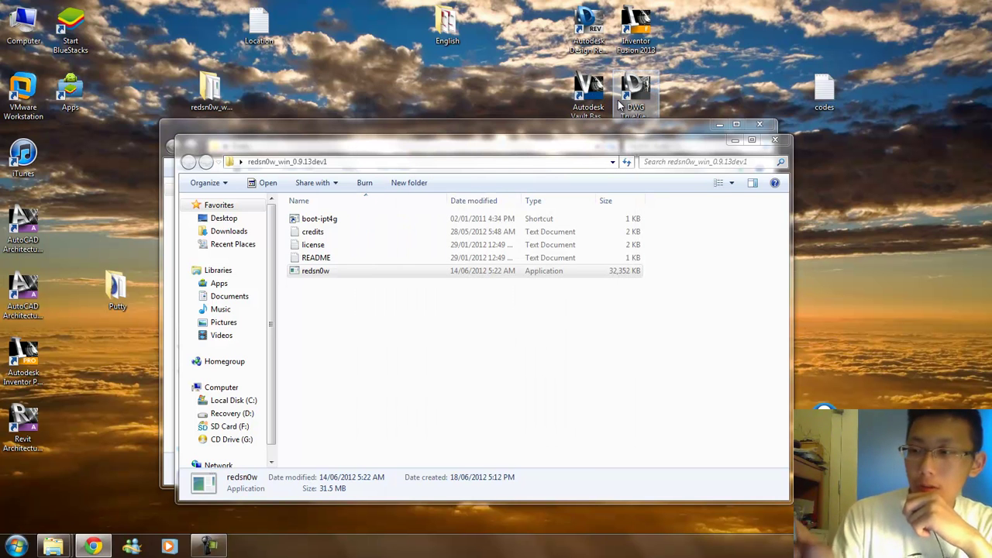